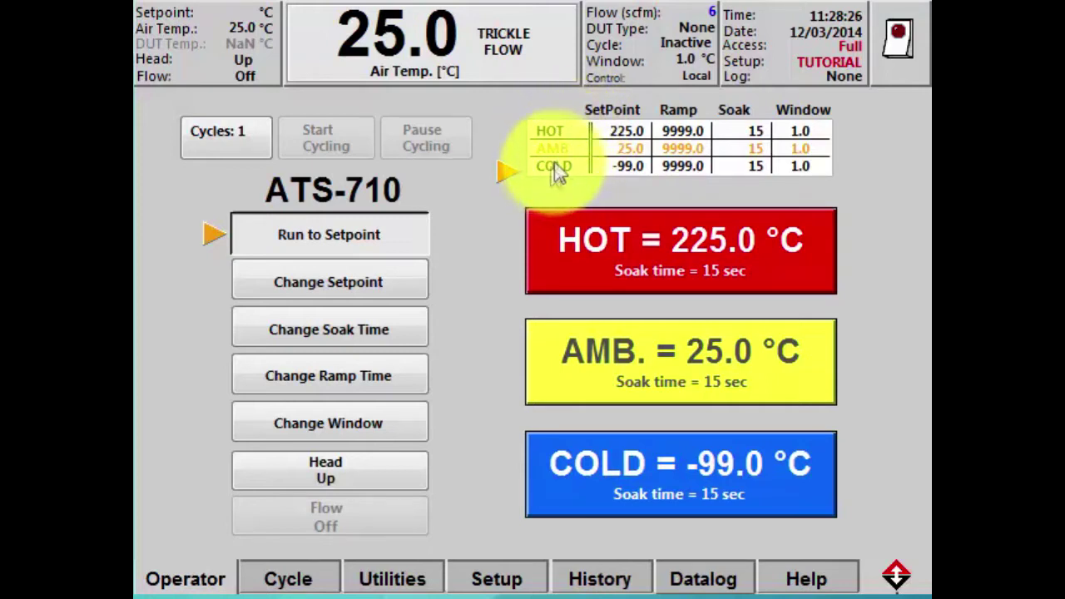
Switch to the Cycle screen showing the 3-cycle profile's setpoint graphs and step table.
{"action": "left_click", "coordinate": [289, 581]}
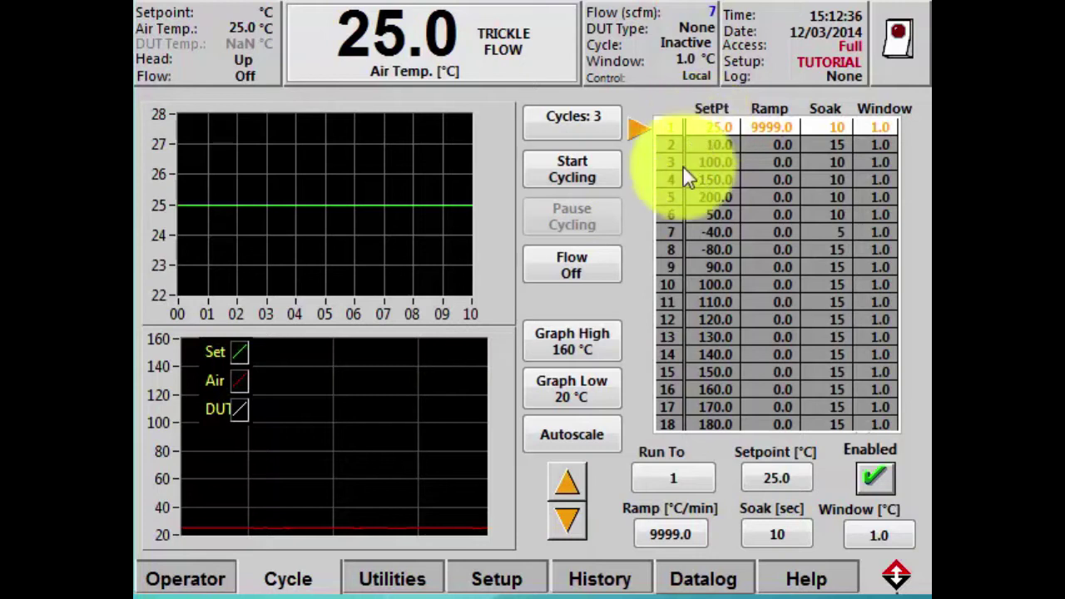
Enable profile steps 4, 3 and 2 so steps 1–4 run at 25, 10, 100 and 150 °C.
{"action": "left_click", "coordinate": [569, 524]}
{"action": "left_click", "coordinate": [569, 524]}
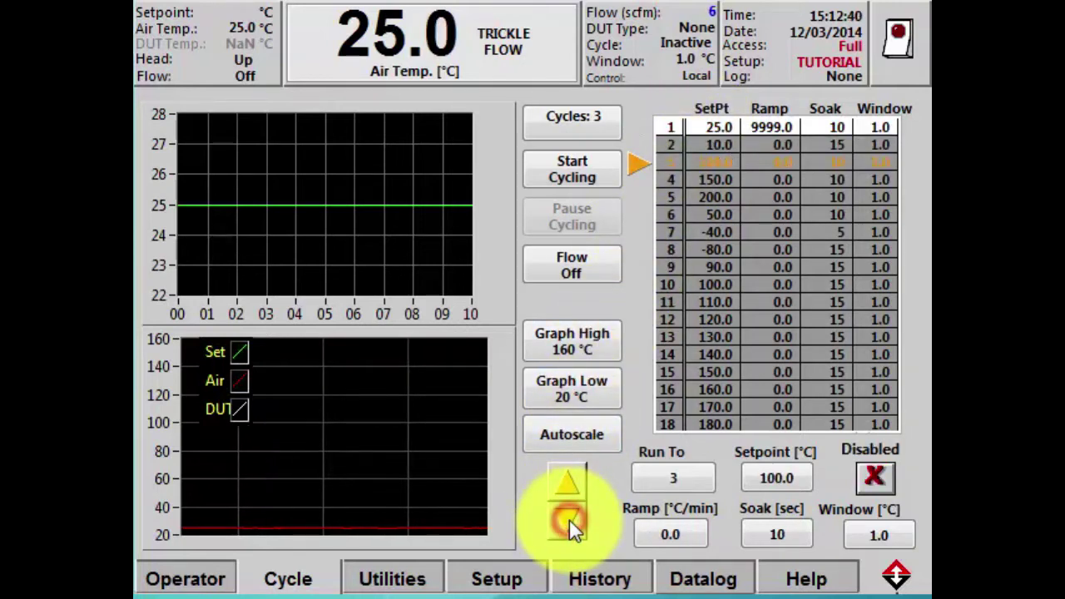
{"action": "left_click", "coordinate": [569, 524]}
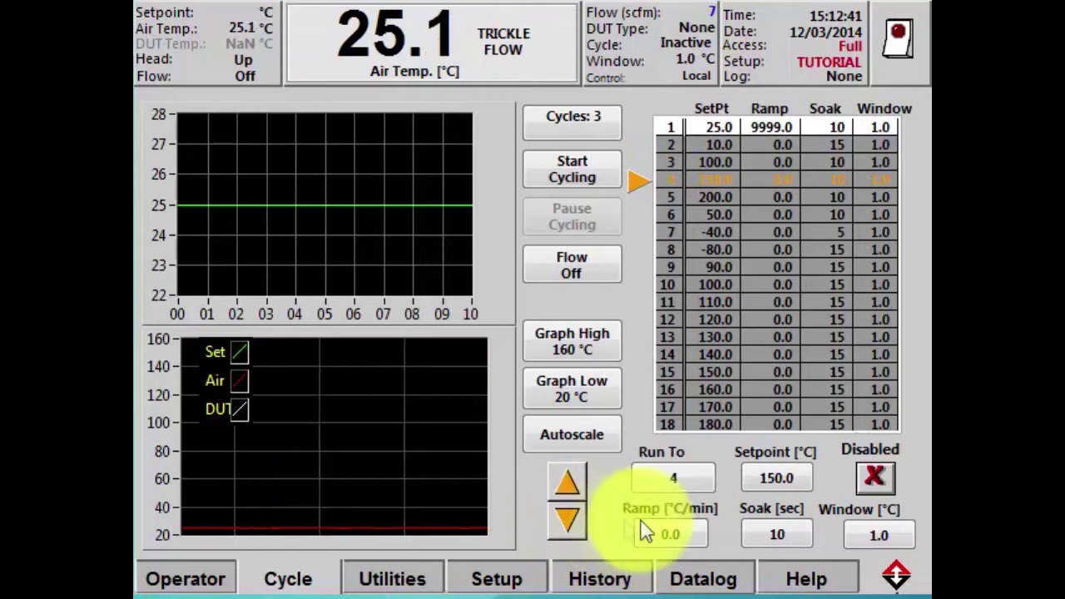
{"action": "left_click", "coordinate": [873, 476]}
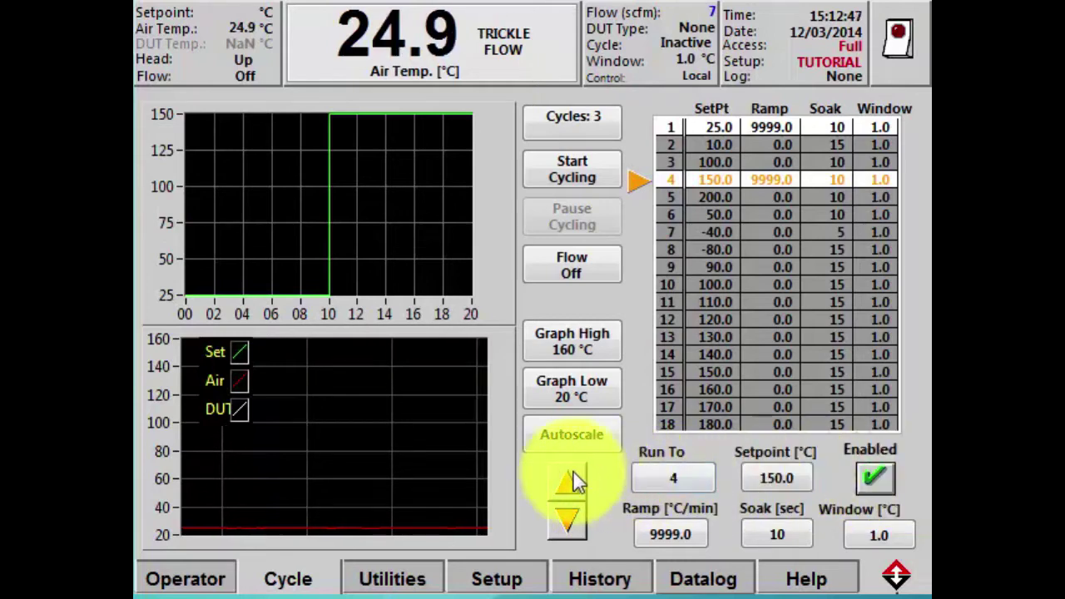
{"action": "left_click", "coordinate": [564, 478]}
{"action": "left_click", "coordinate": [876, 477]}
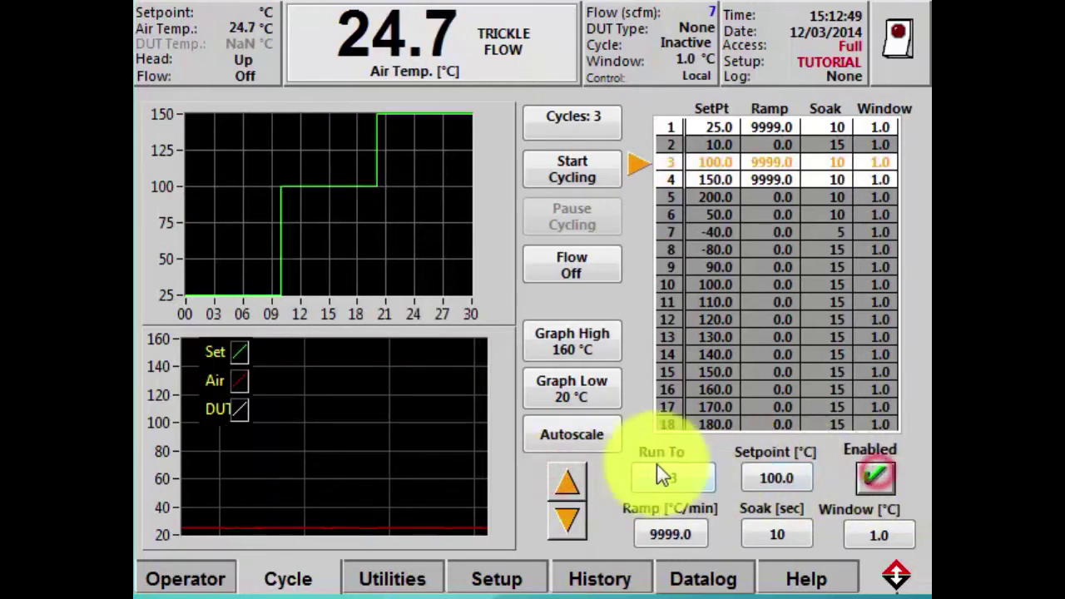
{"action": "left_click", "coordinate": [565, 482]}
{"action": "left_click", "coordinate": [872, 476]}
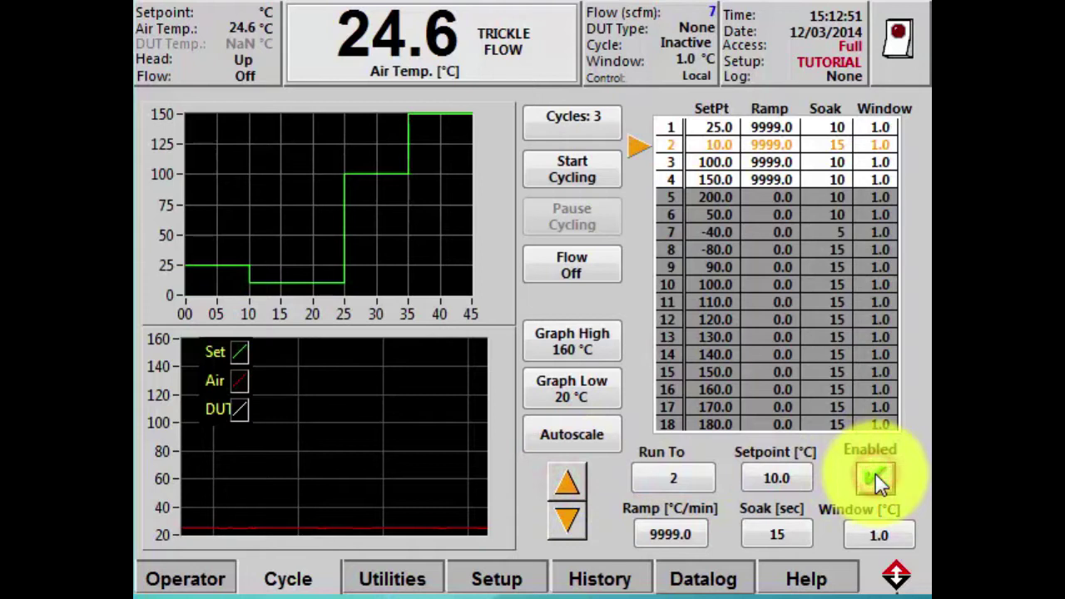
Change step 2's setpoint from 10.0 °C to 25.0 °C.
{"action": "left_click", "coordinate": [776, 479]}
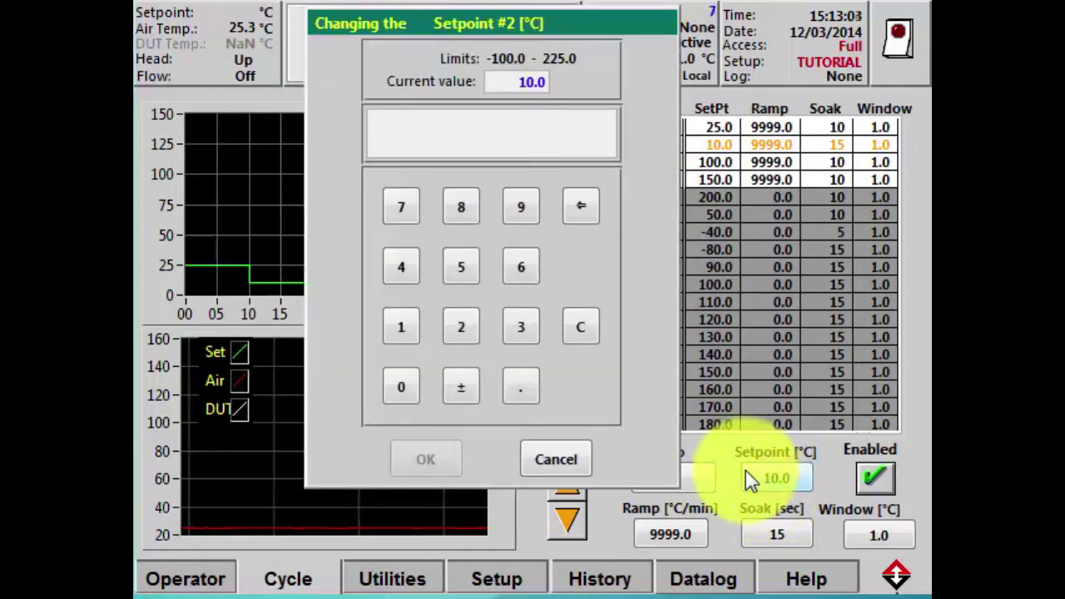
{"action": "left_click", "coordinate": [466, 326]}
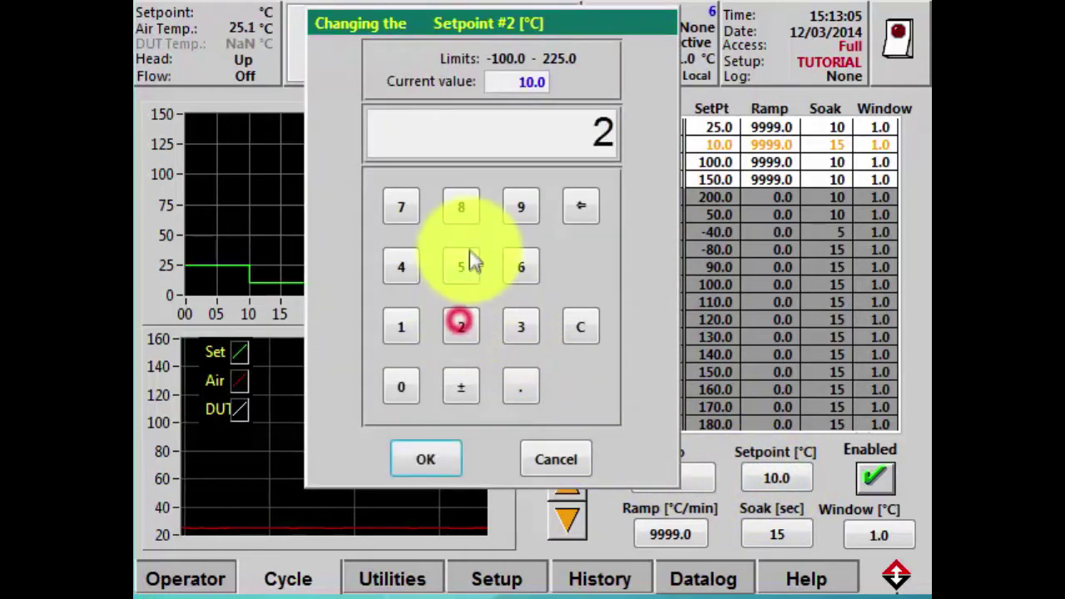
{"action": "left_click", "coordinate": [461, 266]}
{"action": "left_click", "coordinate": [428, 461]}
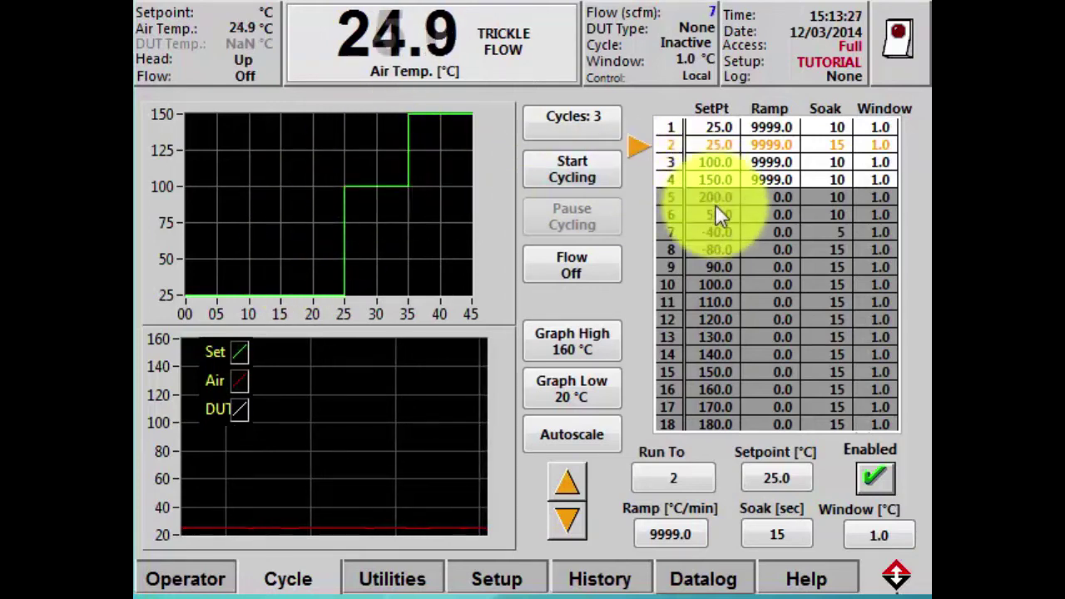
Enable profile steps 5, 6 and 7 at 200, 50 and −40 °C.
{"action": "left_click", "coordinate": [561, 522]}
{"action": "left_click", "coordinate": [561, 523]}
{"action": "left_click", "coordinate": [561, 523]}
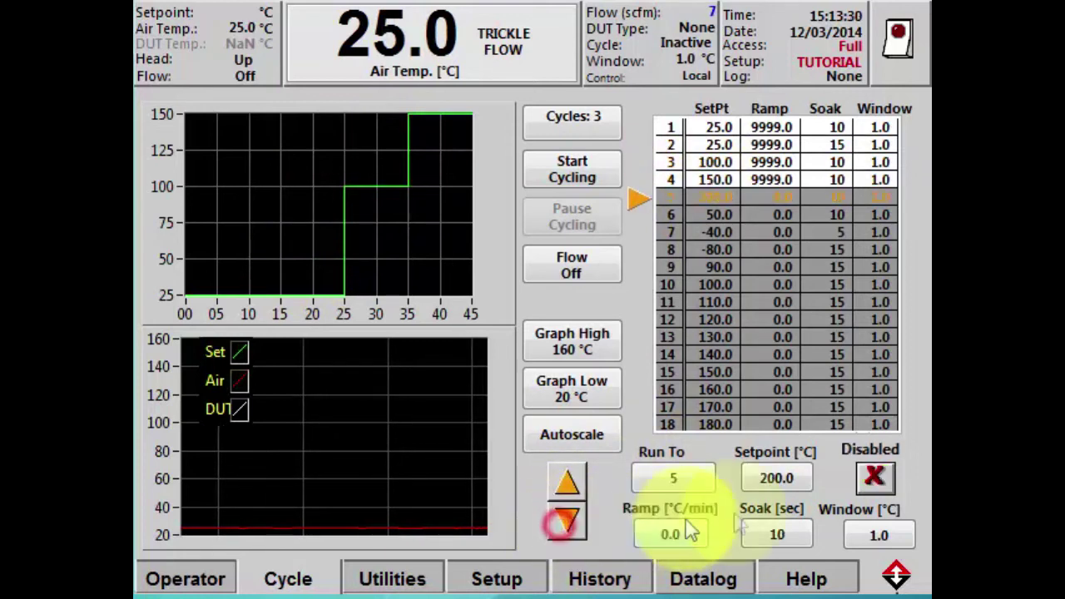
{"action": "left_click", "coordinate": [875, 478]}
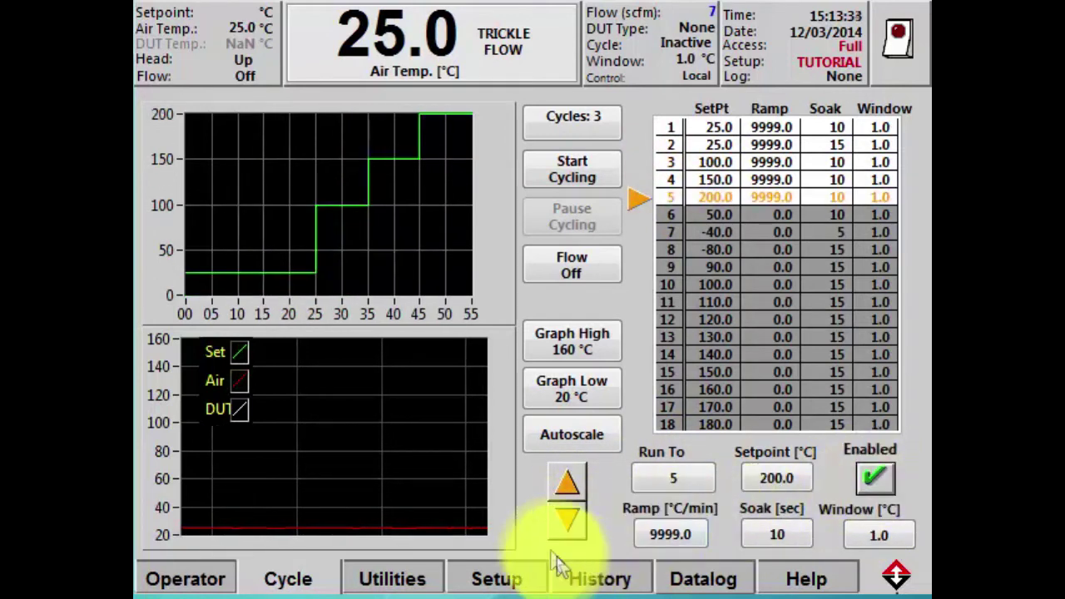
{"action": "left_click", "coordinate": [565, 520]}
{"action": "left_click", "coordinate": [870, 478]}
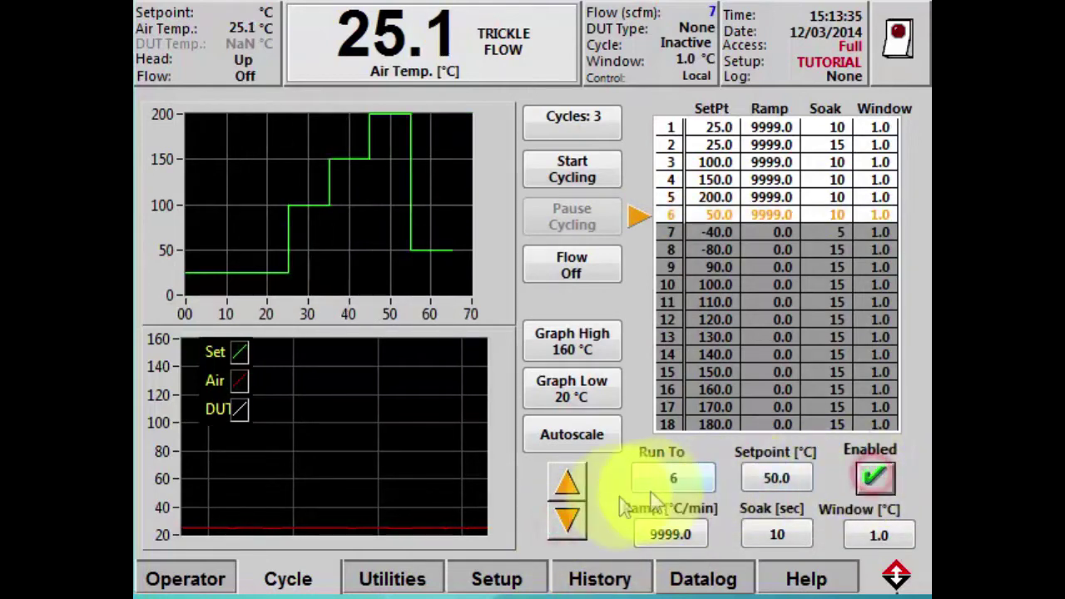
{"action": "left_click", "coordinate": [566, 520]}
{"action": "left_click", "coordinate": [873, 476]}
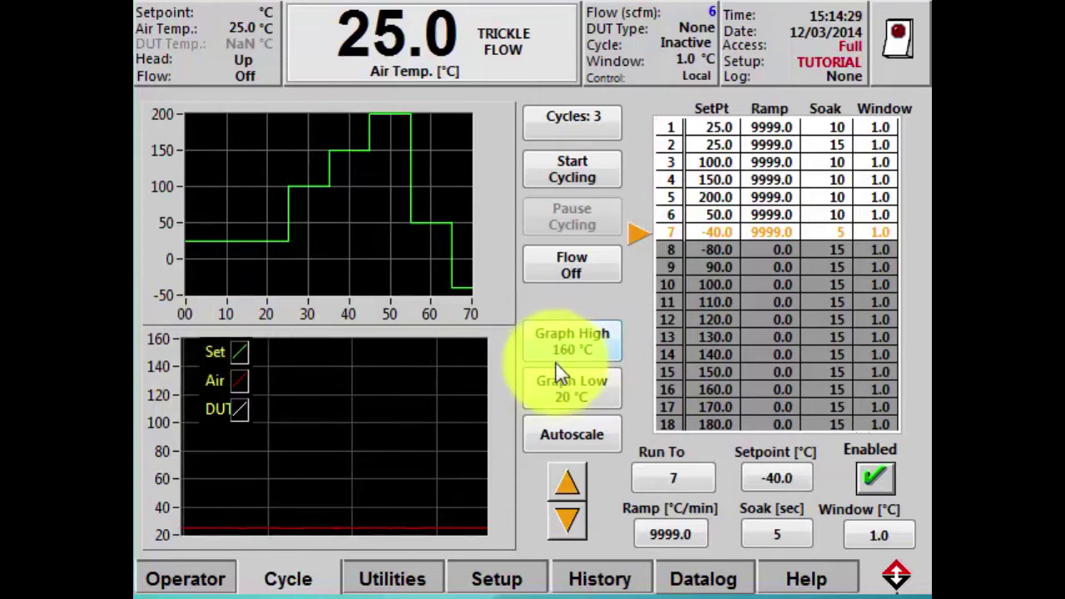
Set the temperature graph's upper limit to 200 °C.
{"action": "left_click", "coordinate": [580, 389]}
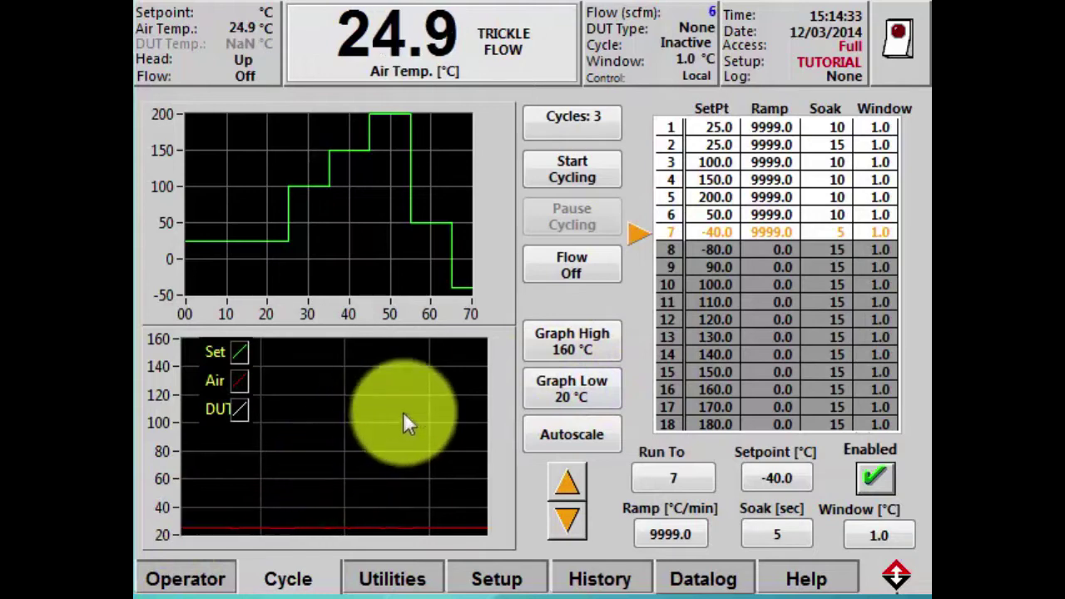
{"action": "left_click", "coordinate": [572, 340]}
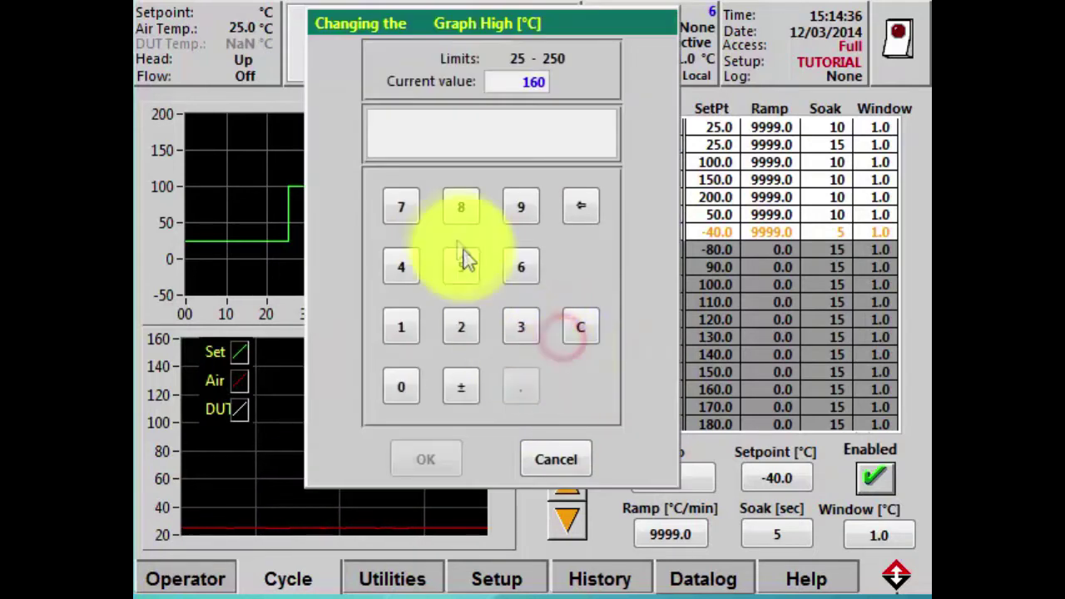
{"action": "left_click", "coordinate": [461, 327]}
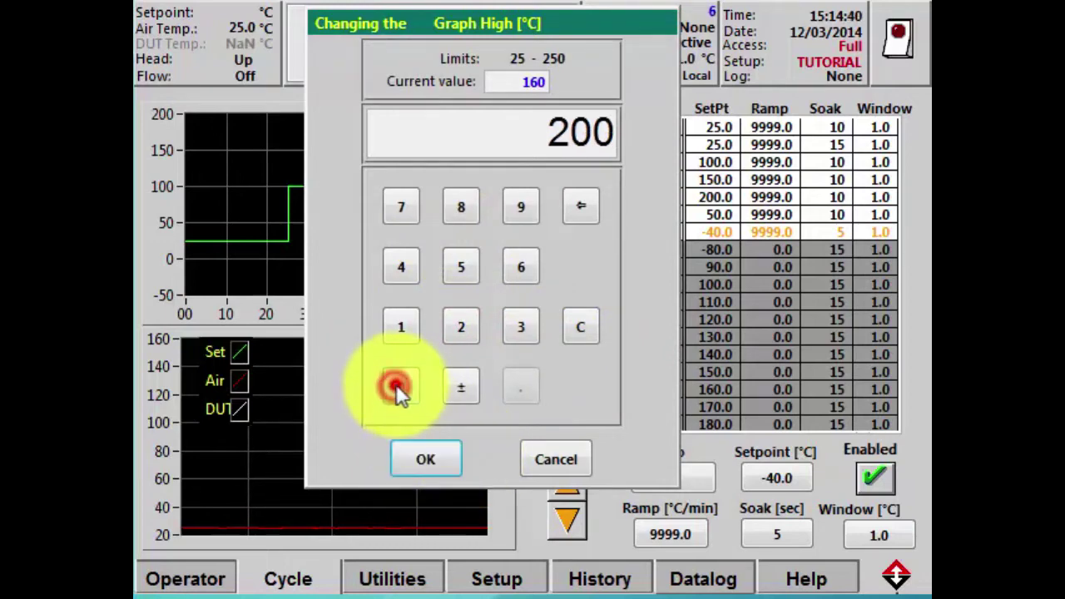
{"action": "left_click", "coordinate": [425, 460]}
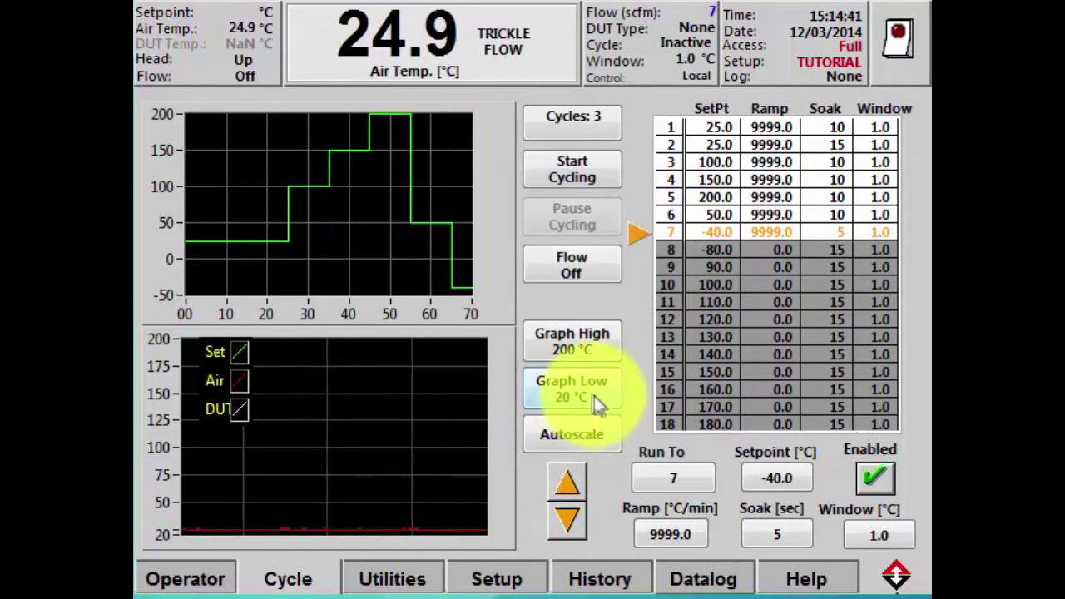
Set the graph's lower limit to −50 °C and rescale the lower graph to the air trace.
{"action": "left_click", "coordinate": [594, 396]}
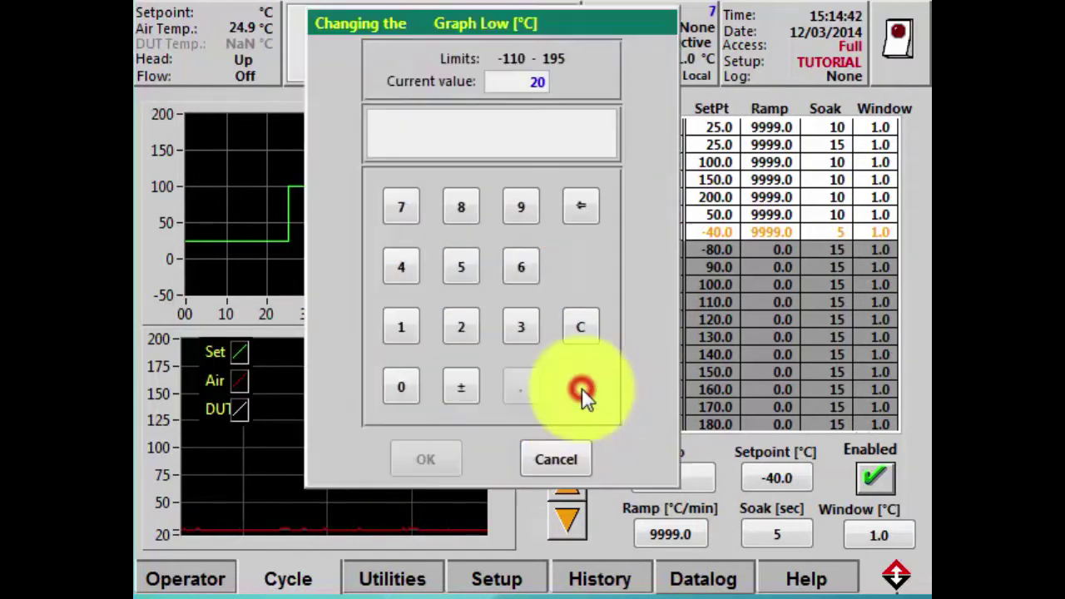
{"action": "left_click", "coordinate": [466, 390]}
{"action": "left_click", "coordinate": [462, 266]}
{"action": "left_click", "coordinate": [403, 386]}
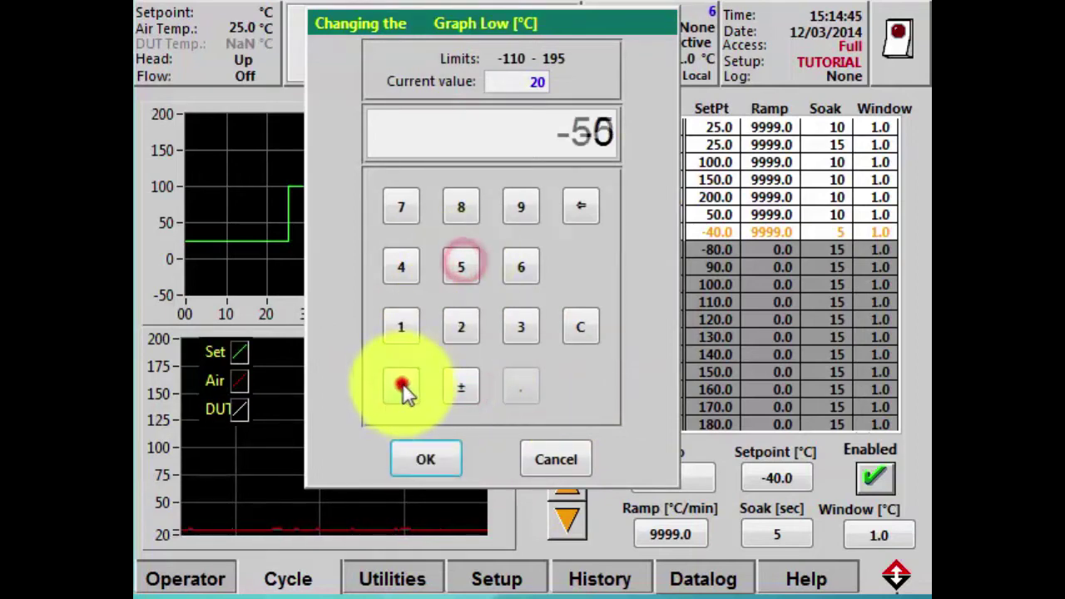
{"action": "left_click", "coordinate": [424, 456]}
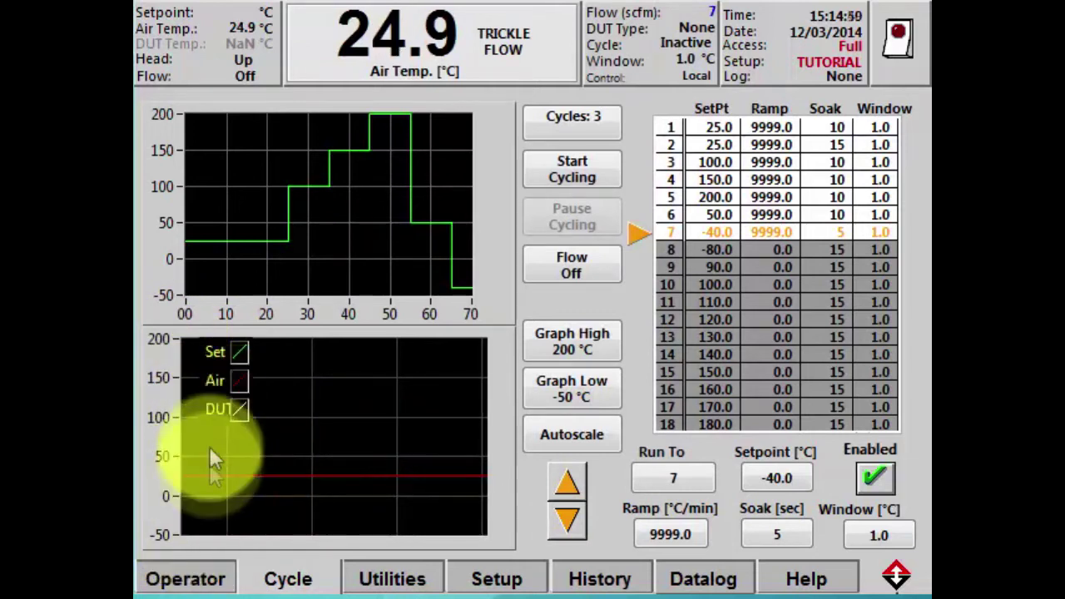
{"action": "left_click", "coordinate": [570, 431]}
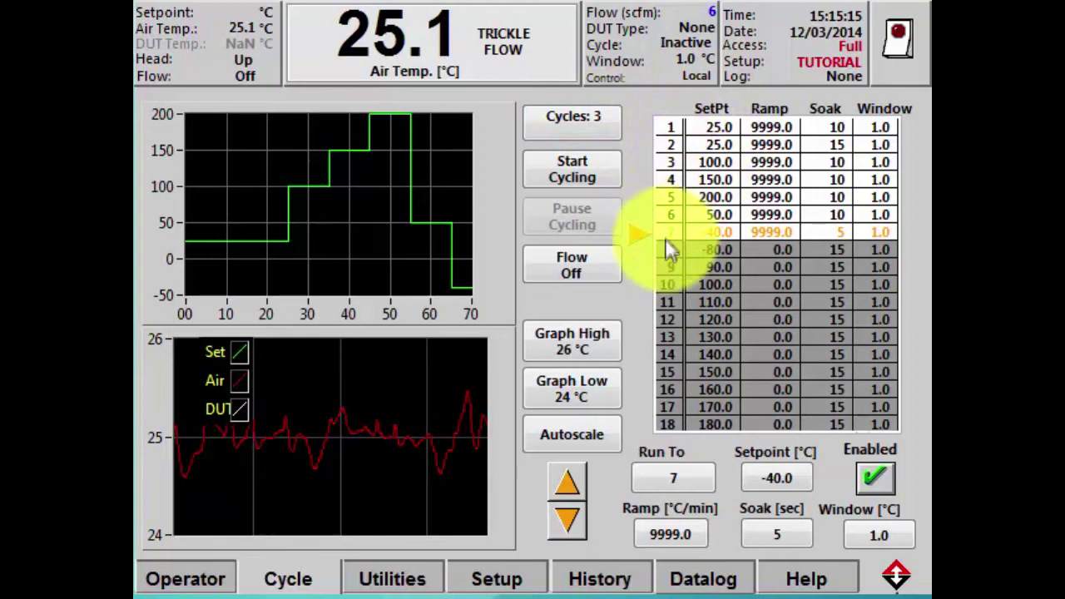
Set the number of cycles to 99 on the keypad.
{"action": "left_click", "coordinate": [564, 118]}
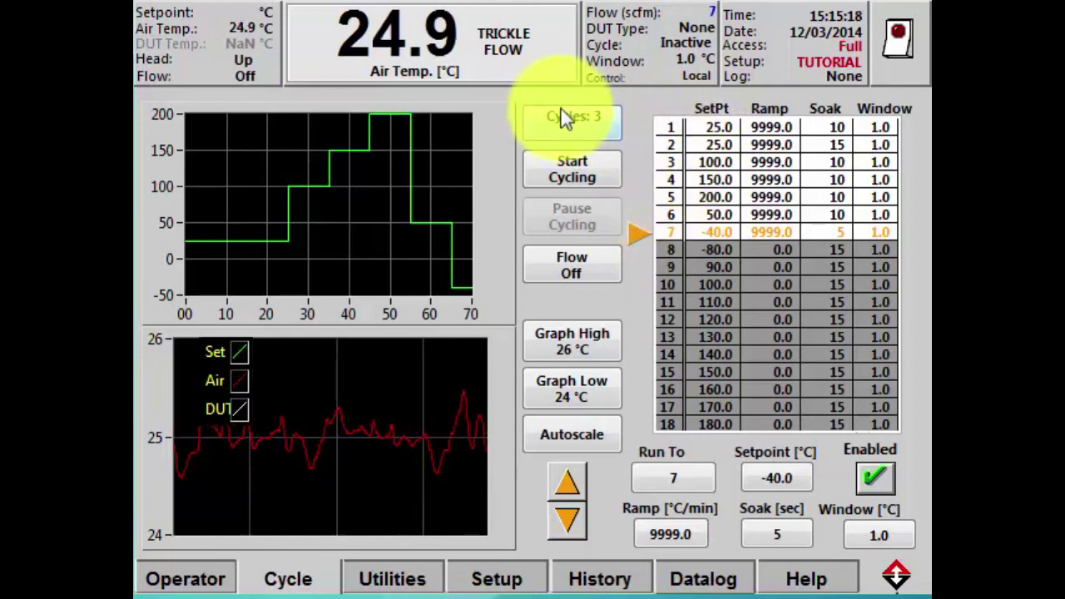
{"action": "left_click", "coordinate": [577, 116]}
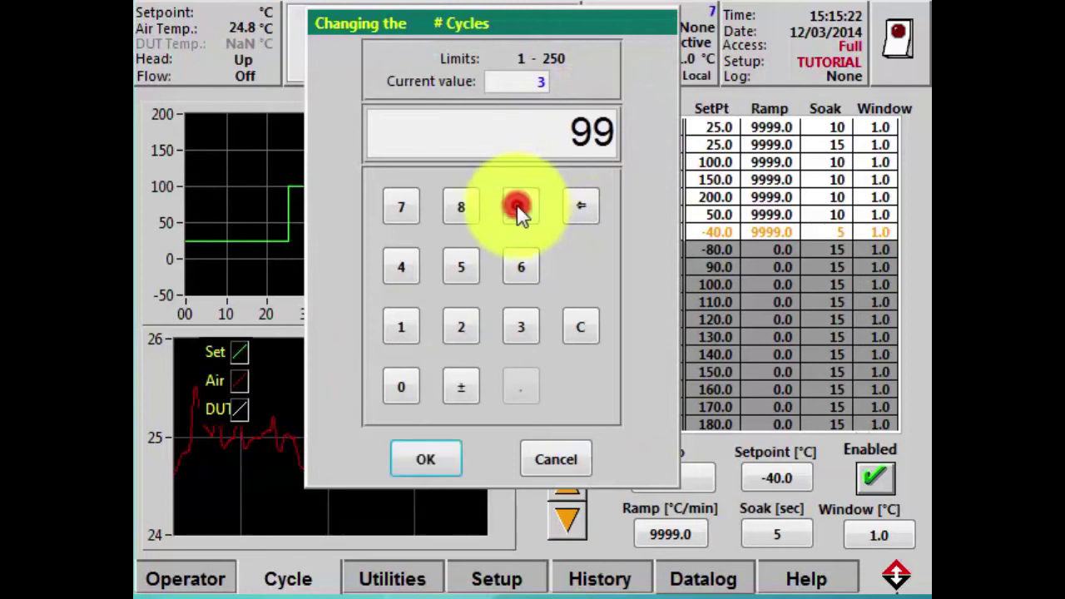
{"action": "left_click", "coordinate": [422, 460]}
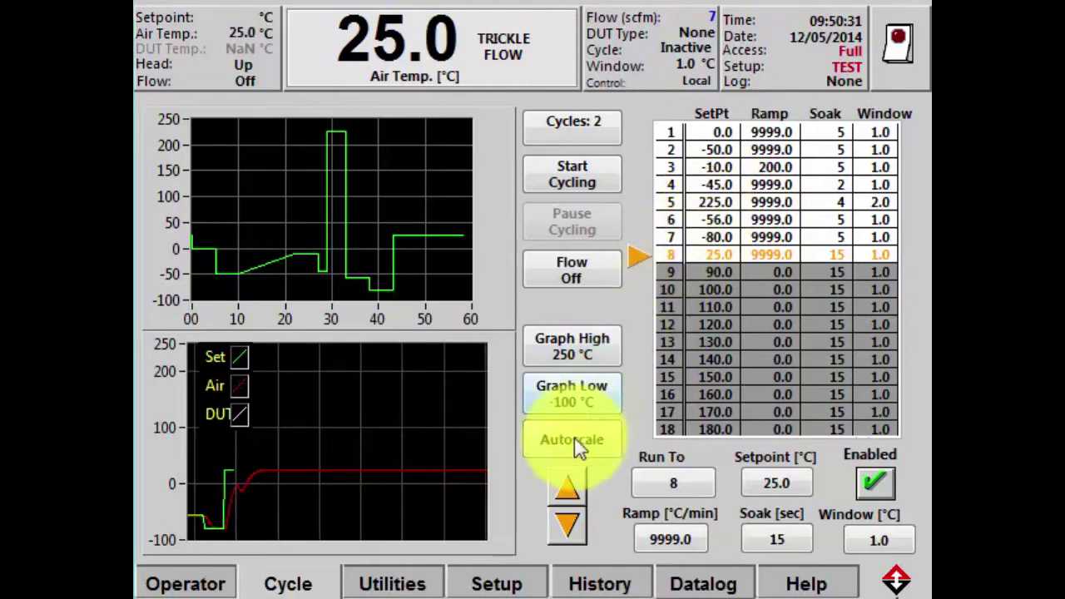
Save the current profile to the TEST setup, confirming the overwrite.
{"action": "left_click", "coordinate": [498, 585]}
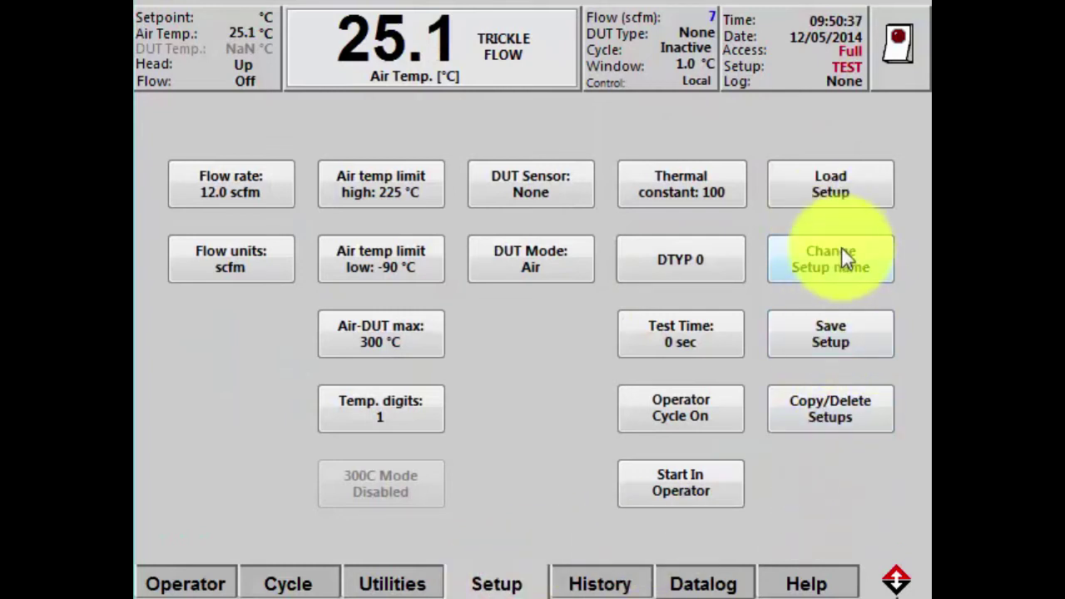
{"action": "left_click", "coordinate": [829, 332]}
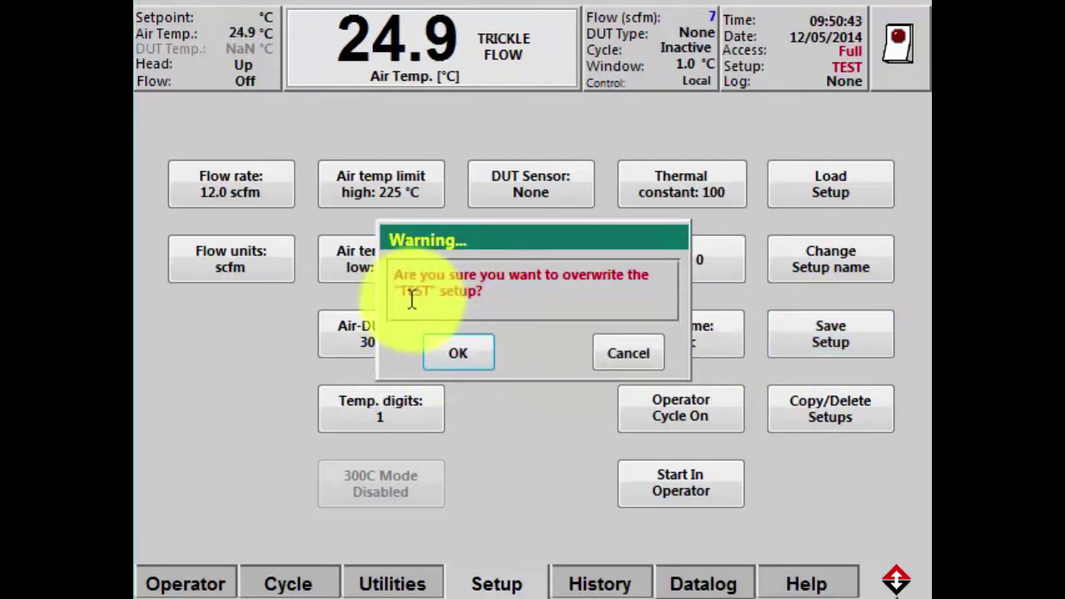
{"action": "left_click", "coordinate": [474, 362]}
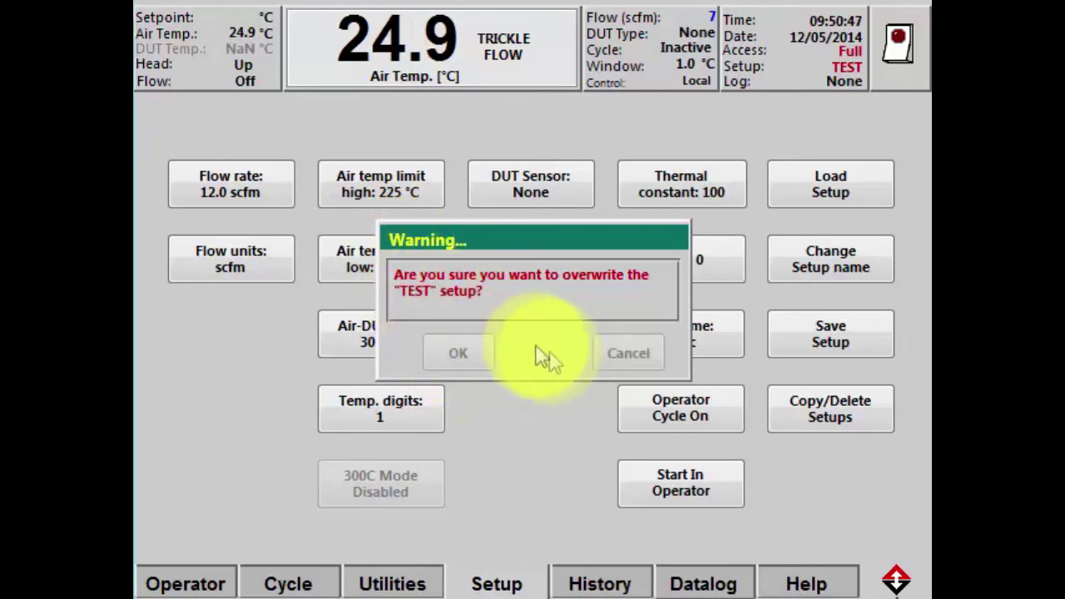
Rename the setup to TUTORIAL and save the profile under that name.
{"action": "left_click", "coordinate": [832, 265]}
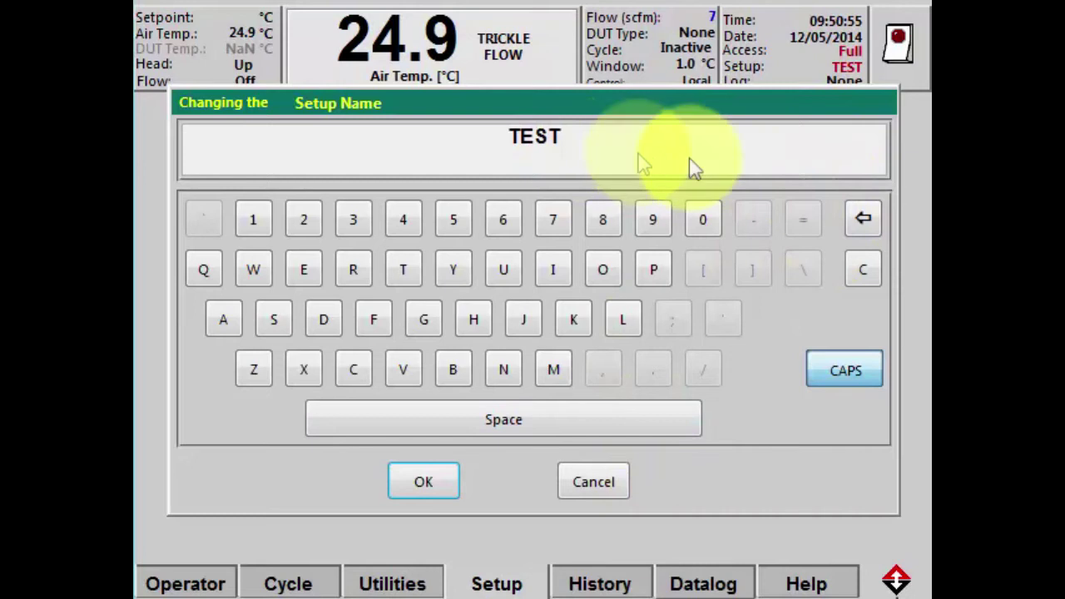
{"action": "left_click", "coordinate": [857, 219]}
{"action": "left_click", "coordinate": [857, 219]}
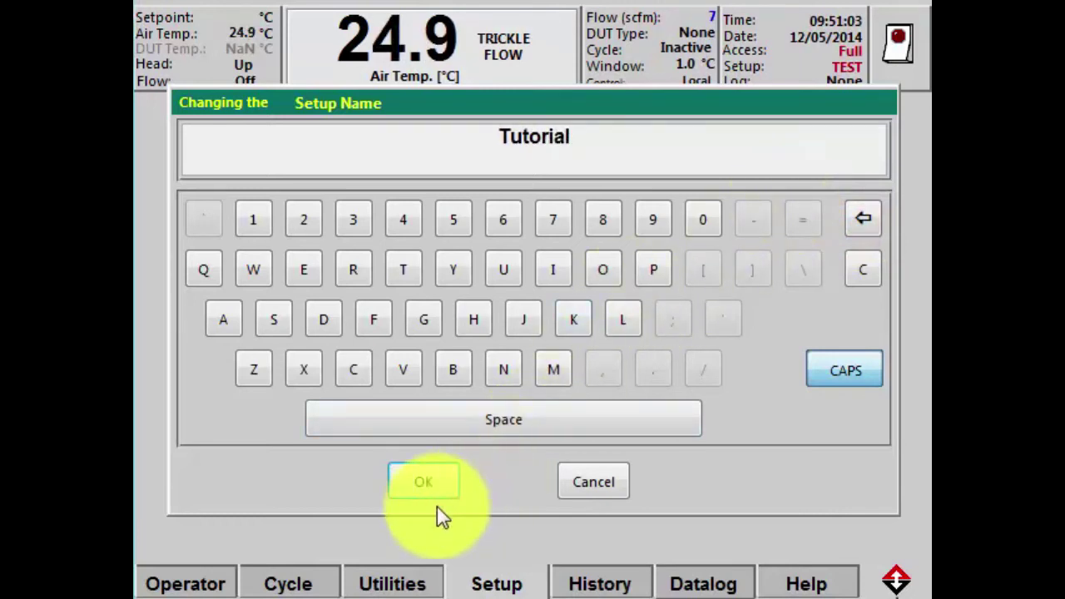
{"action": "left_click", "coordinate": [420, 484]}
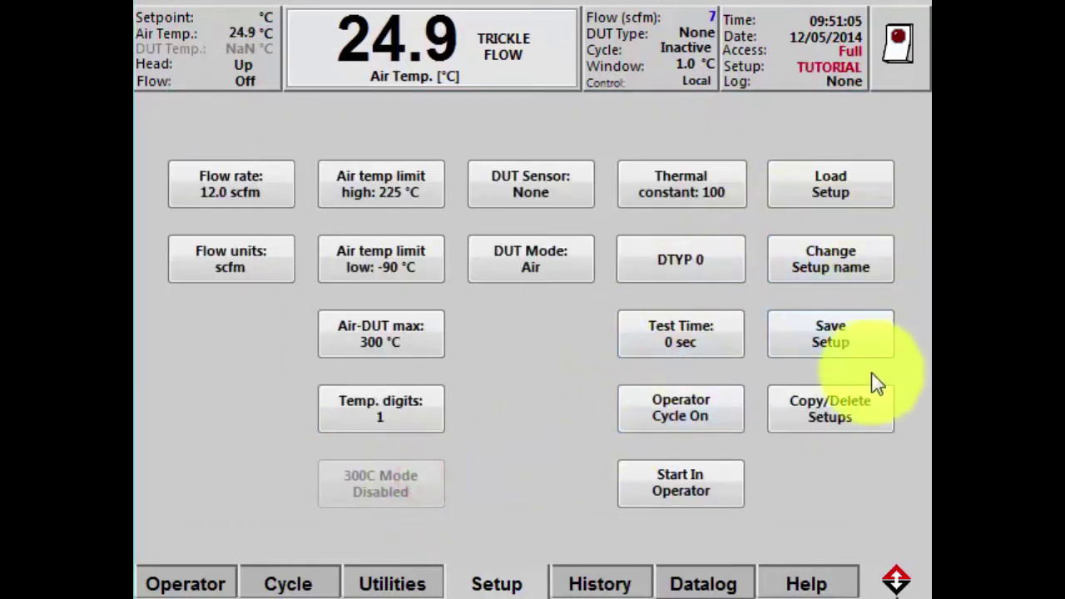
{"action": "left_click", "coordinate": [831, 337]}
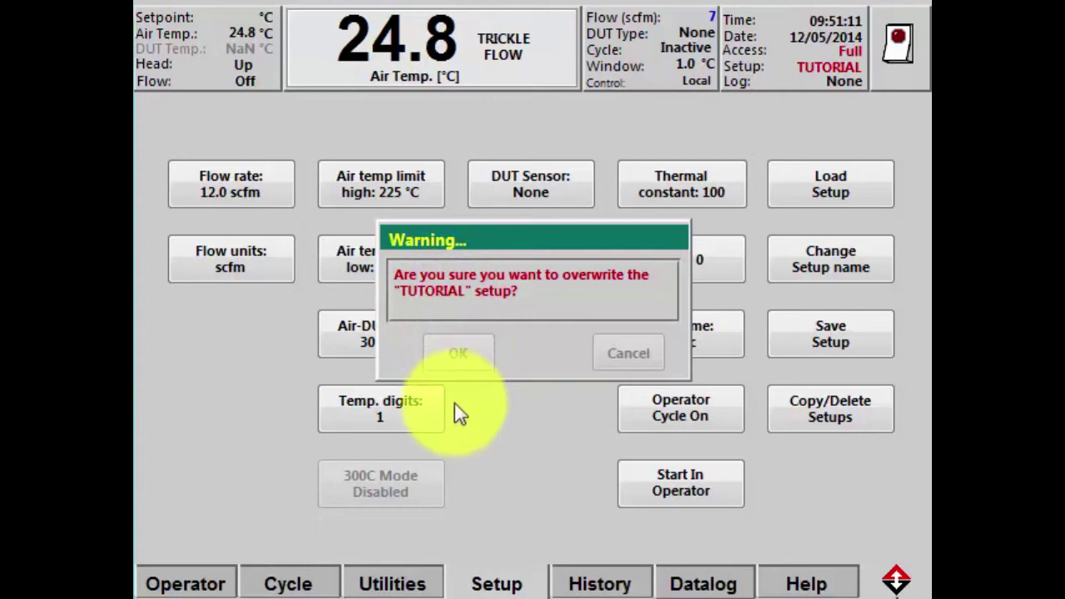
Start cycling the TUTORIAL profile from the Cycle page.
{"action": "left_click", "coordinate": [287, 580]}
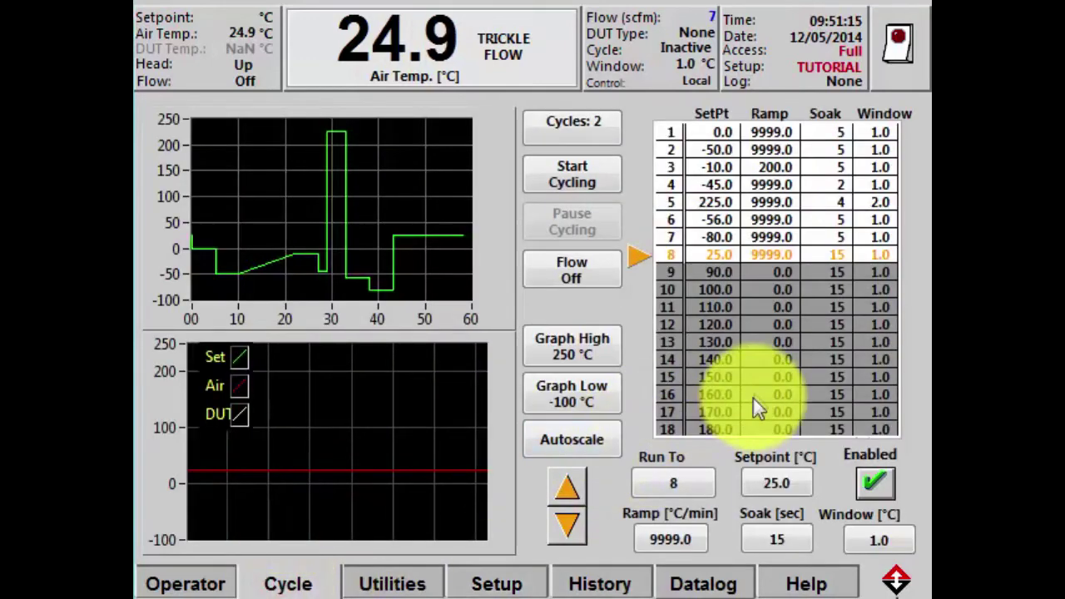
{"action": "left_click", "coordinate": [572, 179]}
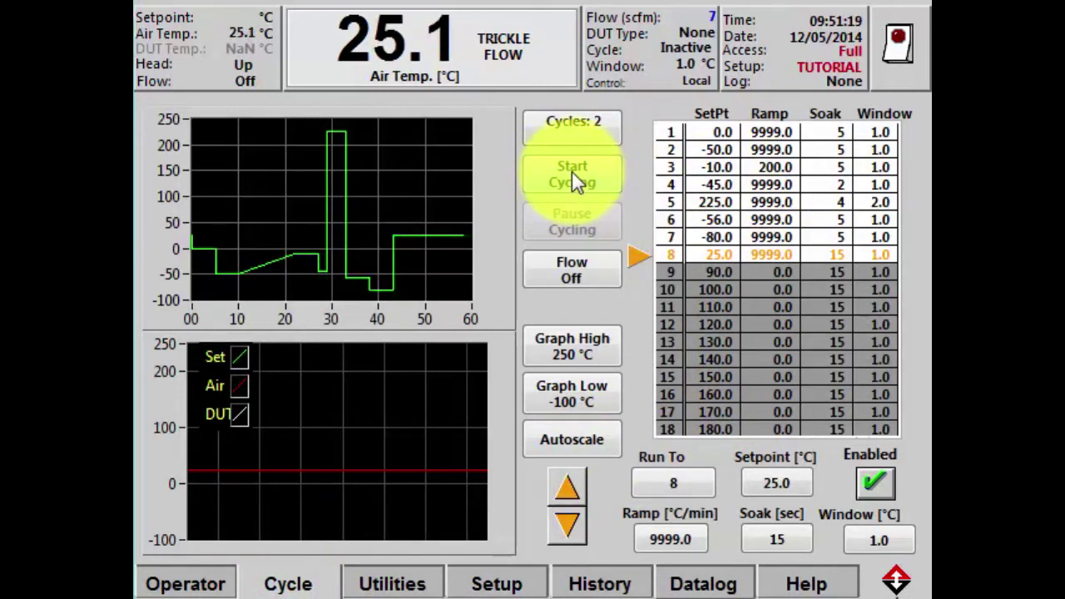
{"action": "left_click", "coordinate": [721, 160]}
{"action": "left_click", "coordinate": [571, 167]}
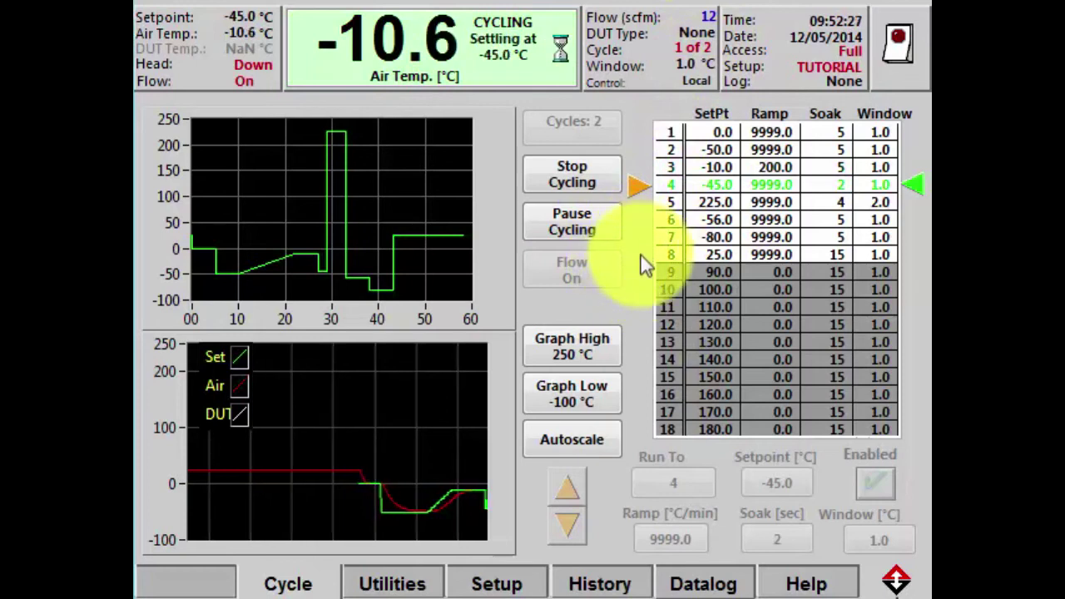
Pause the running cycle, resume it, then stop cycling.
{"action": "left_click", "coordinate": [541, 218]}
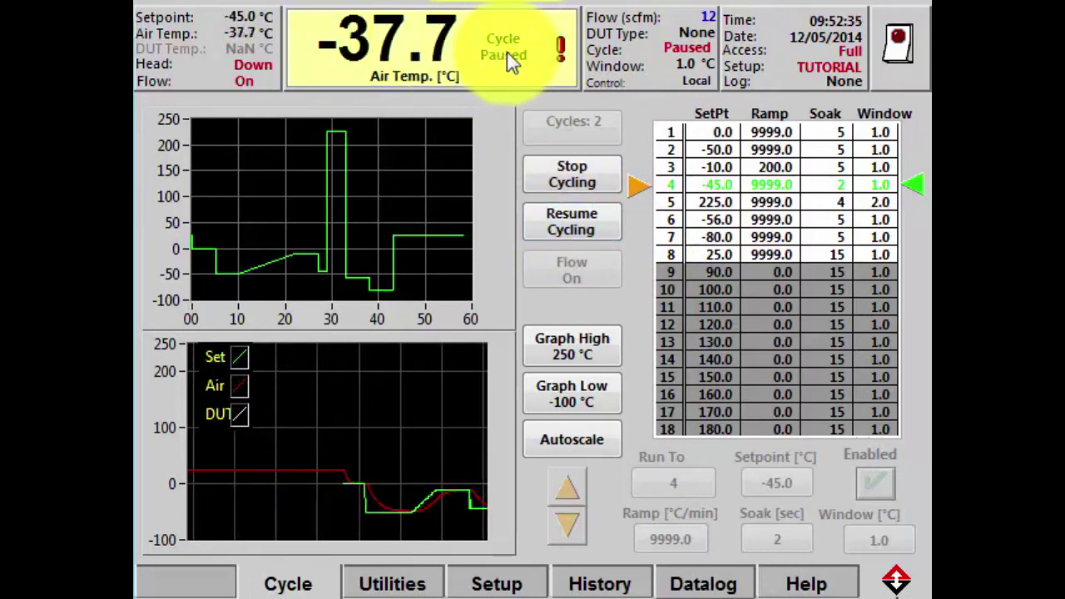
{"action": "left_click", "coordinate": [589, 229]}
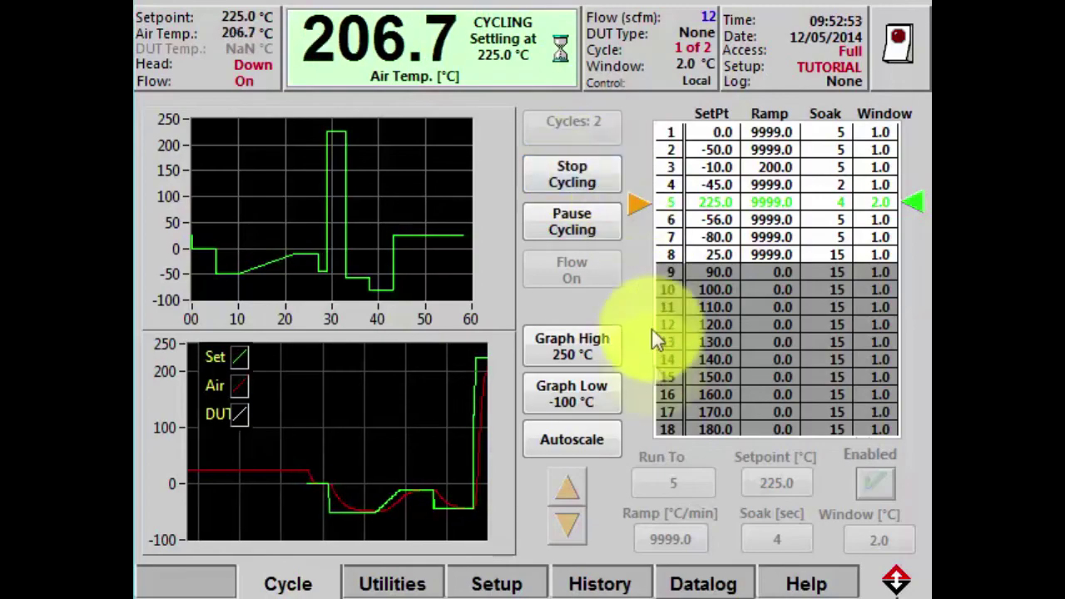
{"action": "left_click", "coordinate": [578, 176]}
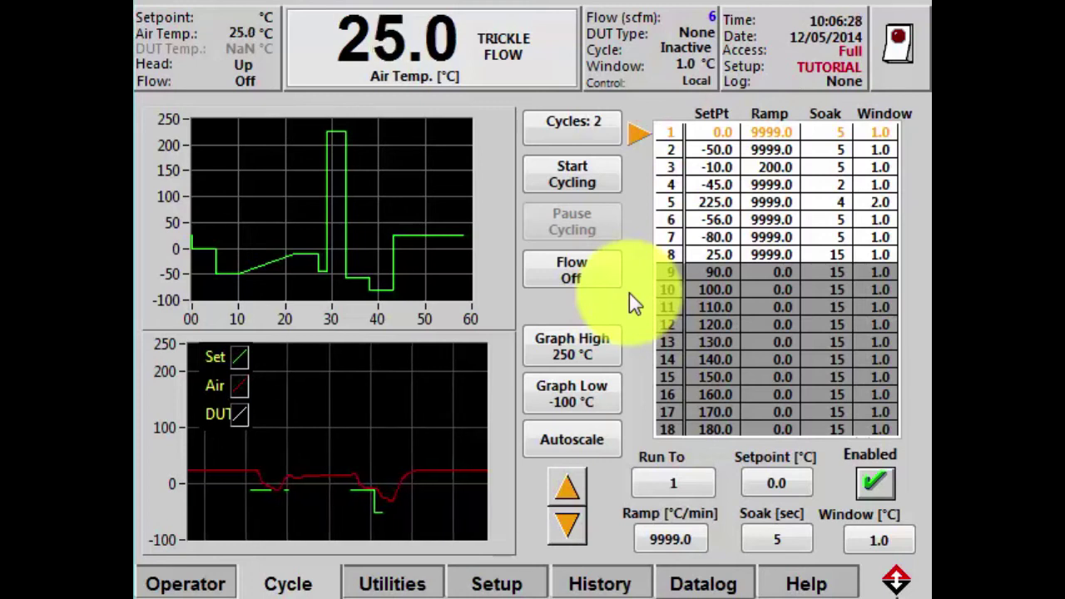
Run the system to step 3's −10.0 °C setpoint, then stop the test.
{"action": "left_click", "coordinate": [669, 470]}
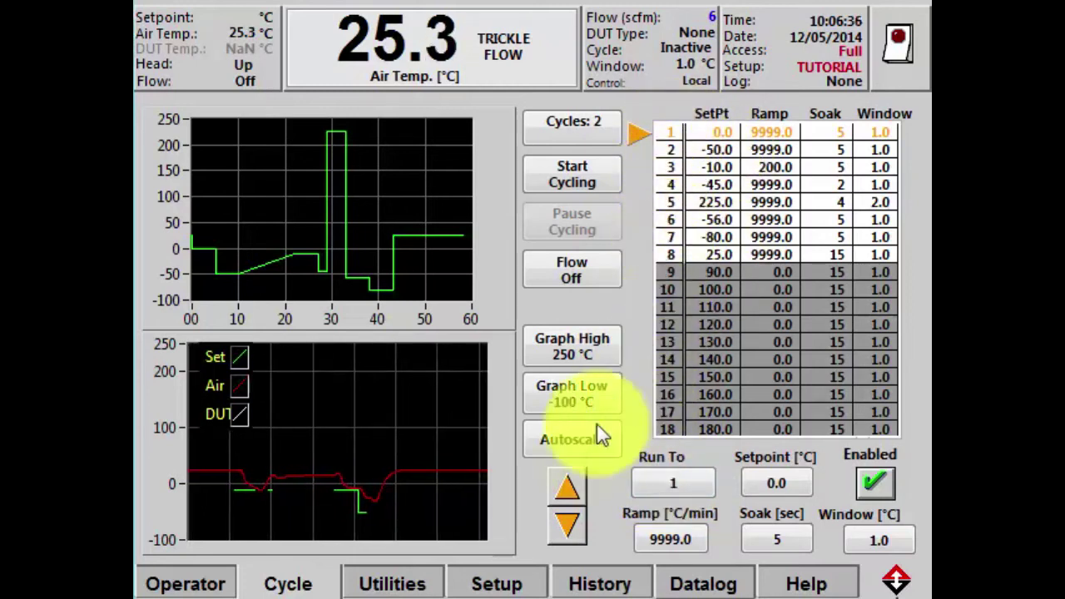
{"action": "left_click", "coordinate": [566, 519]}
{"action": "left_click", "coordinate": [565, 520]}
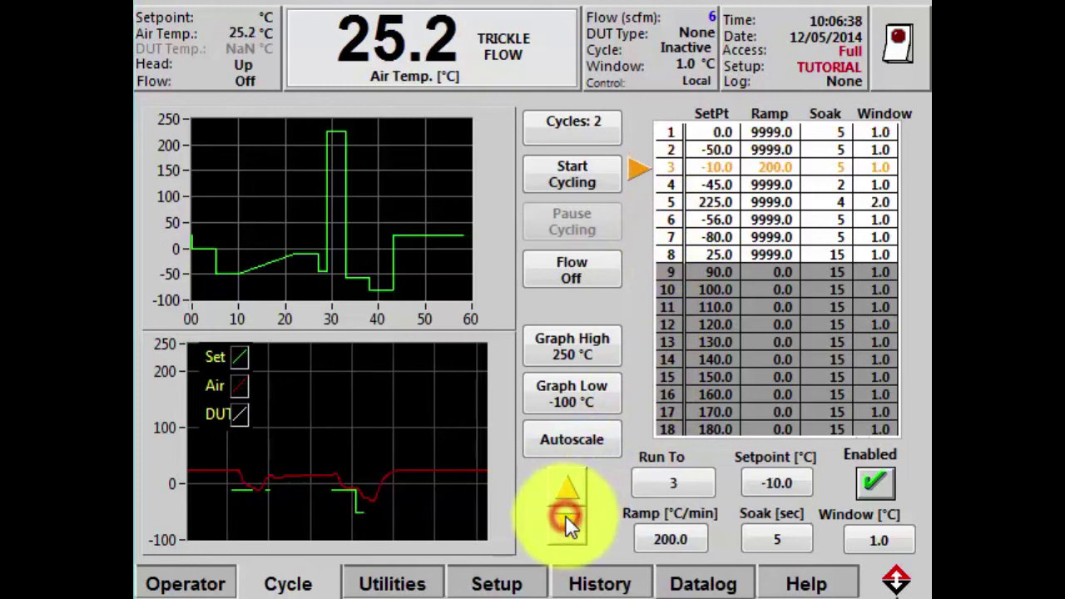
{"action": "left_click", "coordinate": [682, 482]}
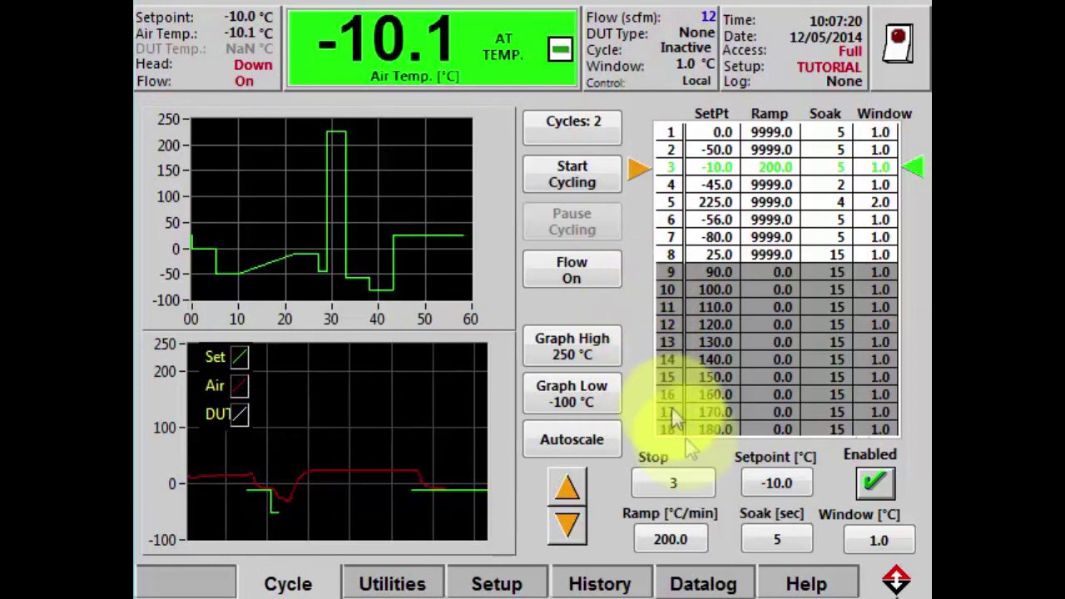
{"action": "left_click", "coordinate": [673, 478]}
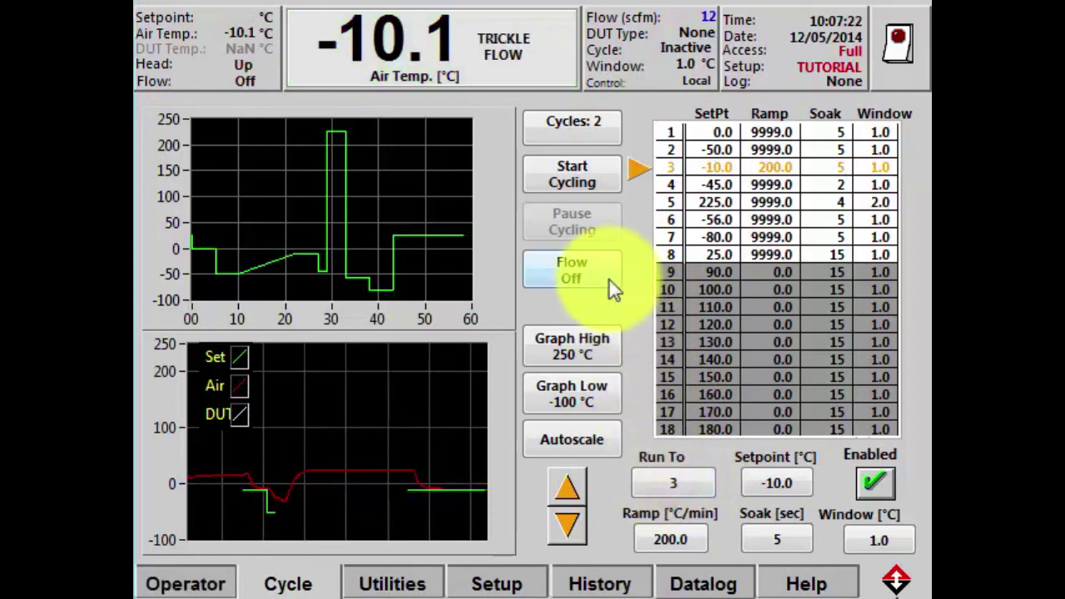